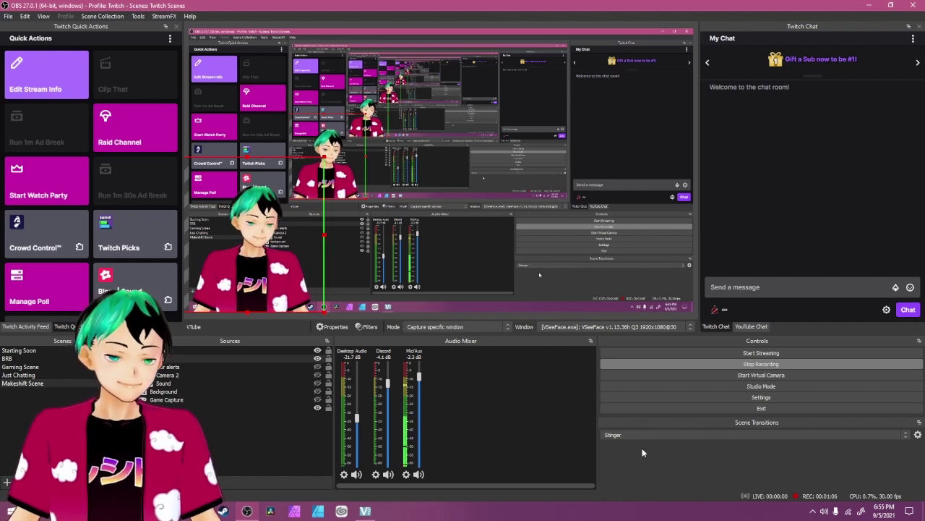
# Choose Stinger as the scene transition and switch to the Just Chatting scene to trigger it
pyautogui.click(625, 434)
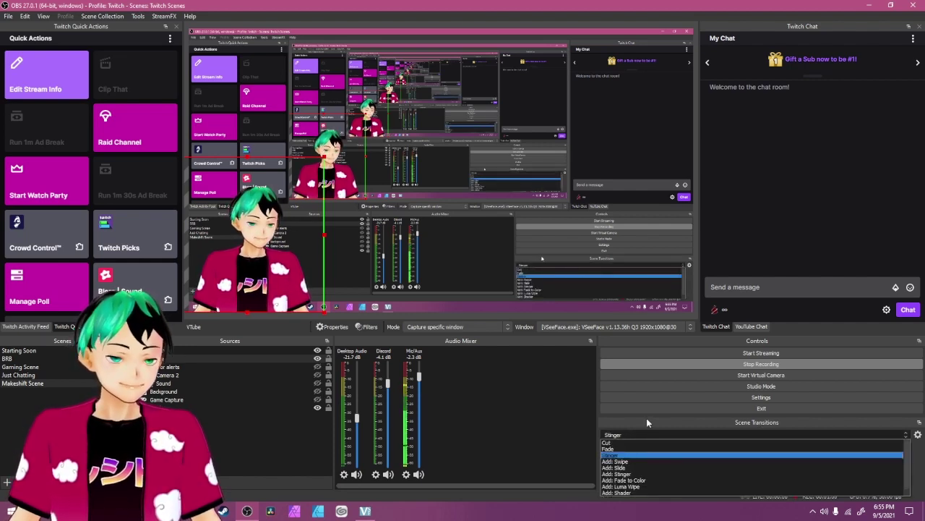
pyautogui.click(640, 456)
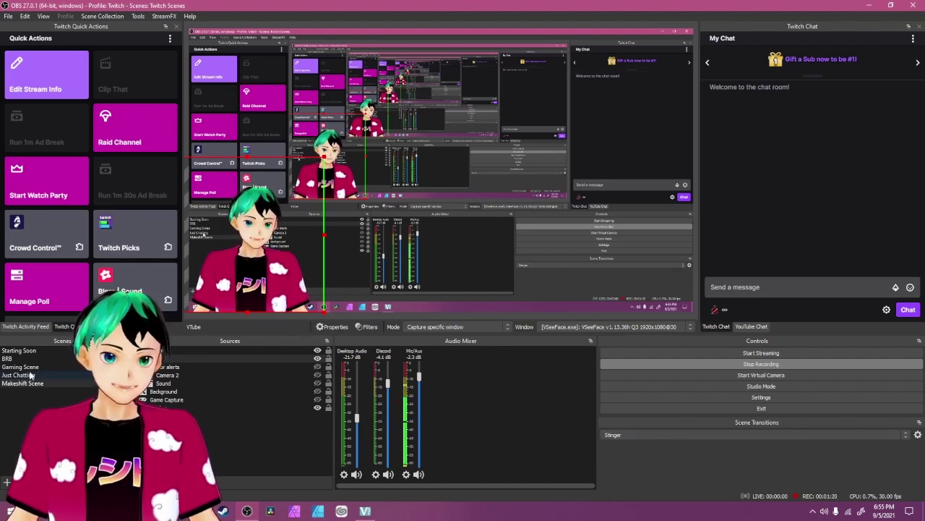
pyautogui.click(38, 375)
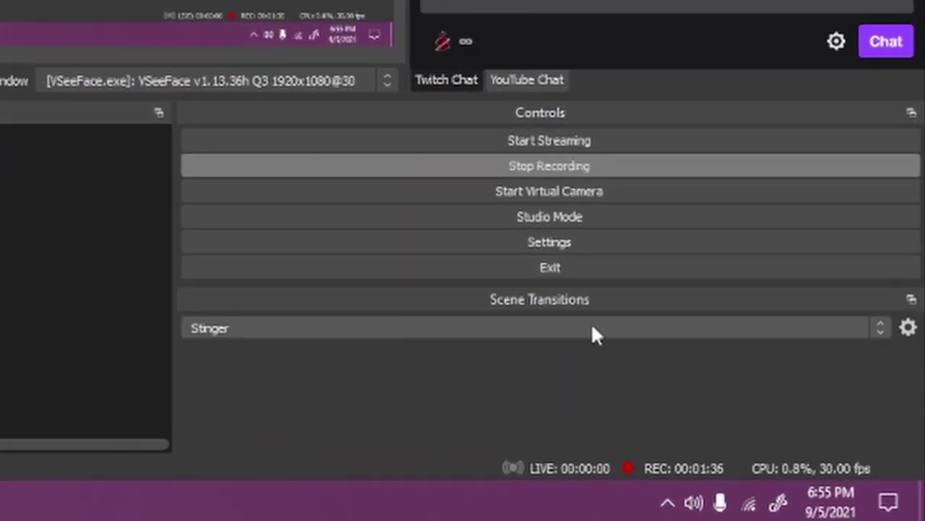
# Set the Stinger transition's video file to 720Shrooms.webm from the Finished Videos folder and test it by switching to the Just Chatting scene
pyautogui.click(907, 329)
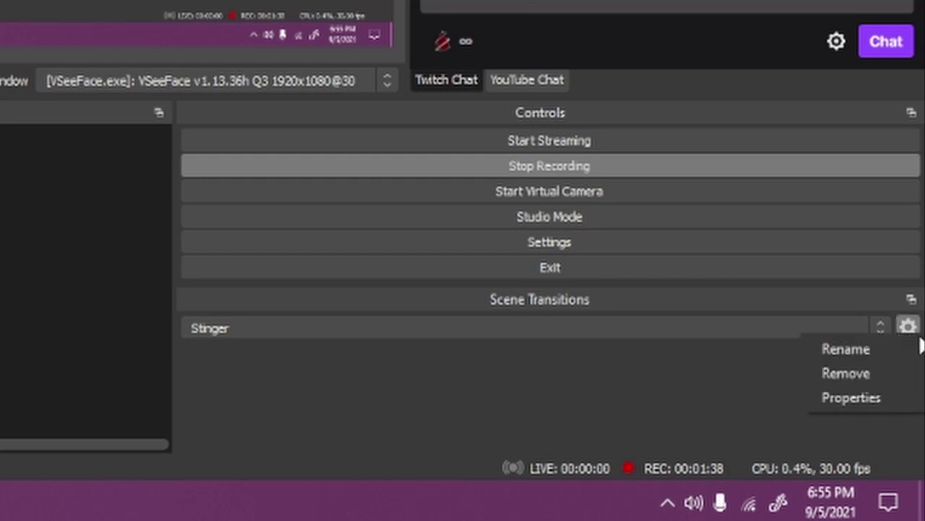
pyautogui.click(864, 399)
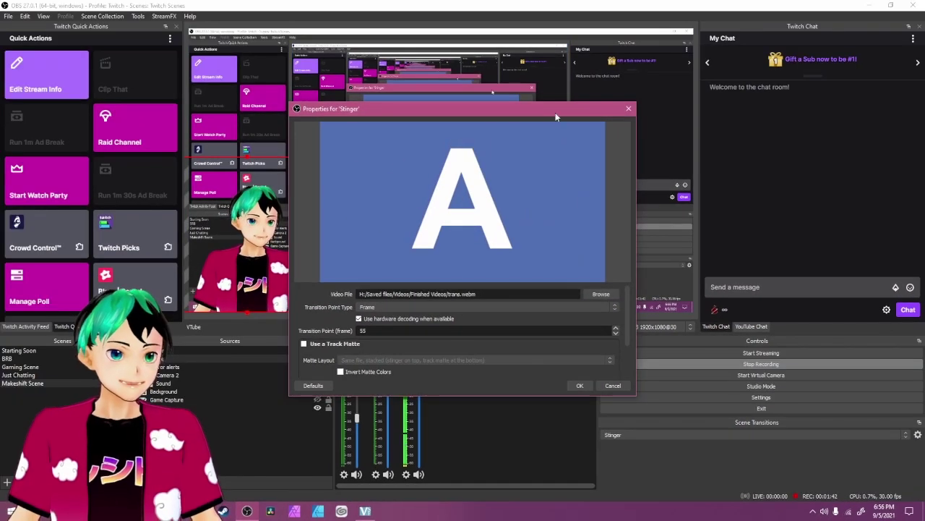
pyautogui.moveTo(571, 105); pyautogui.dragTo(839, 214)
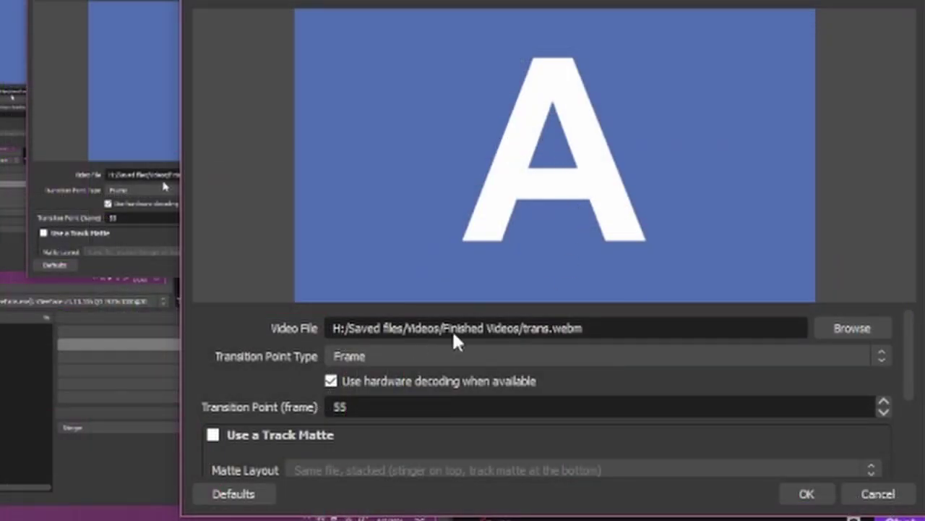
pyautogui.click(843, 327)
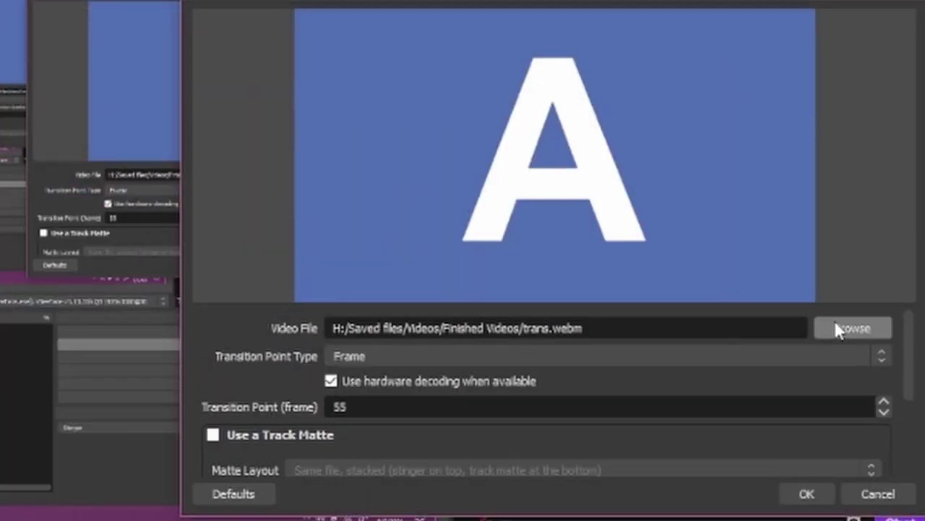
pyautogui.click(839, 329)
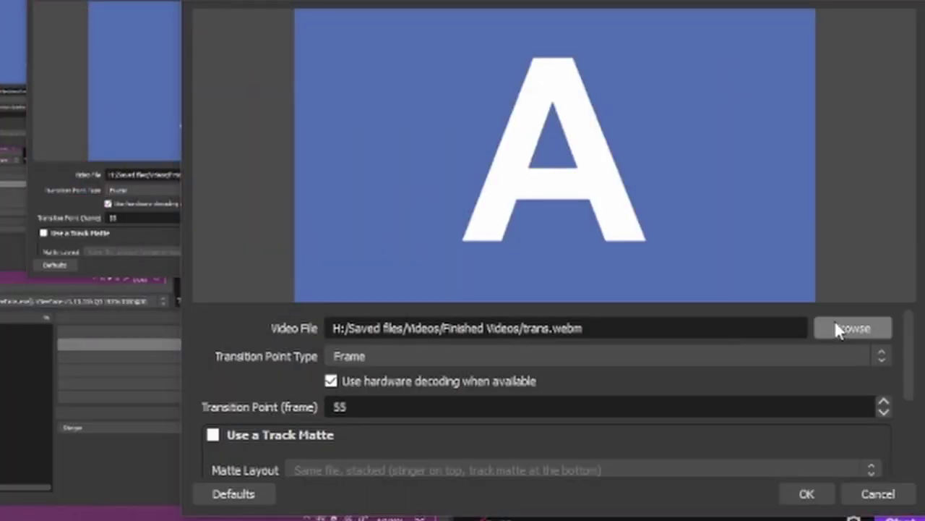
pyautogui.moveTo(141, 388); pyautogui.dragTo(661, 32)
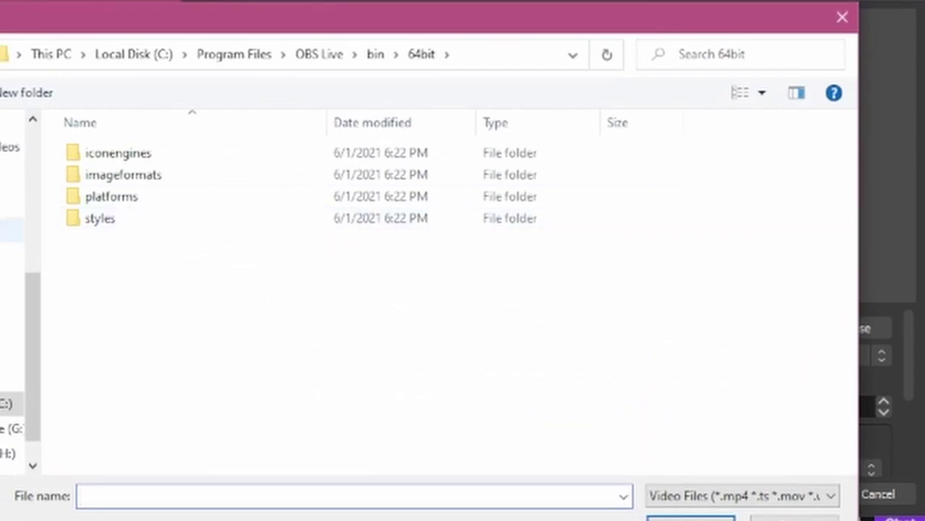
pyautogui.click(10, 147)
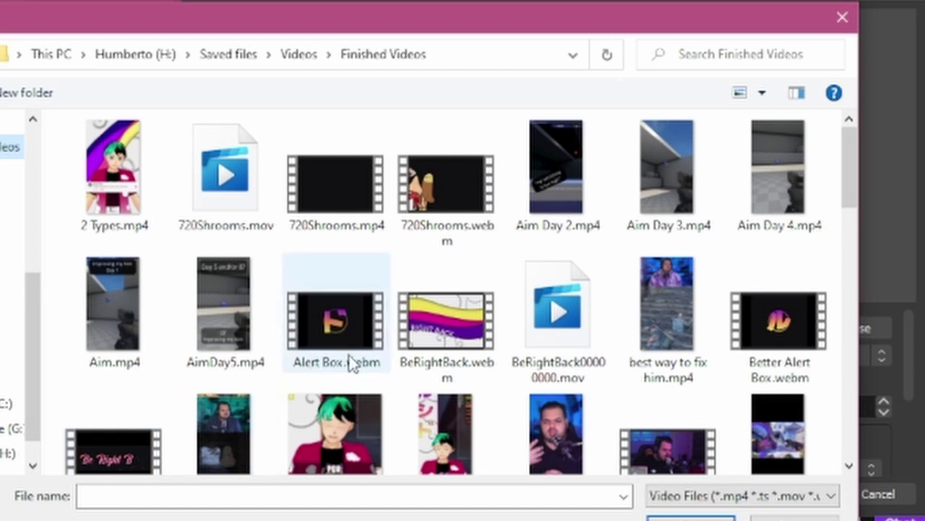
pyautogui.click(454, 207)
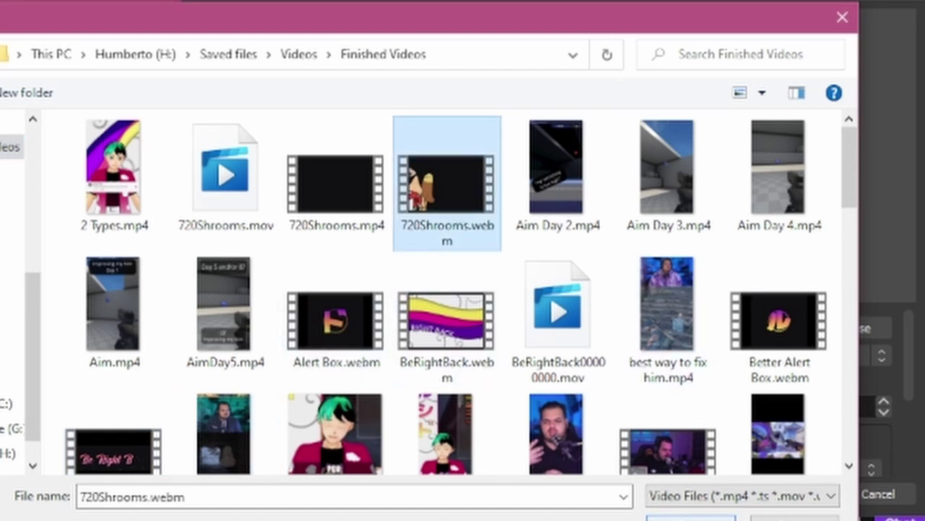
pyautogui.click(691, 518)
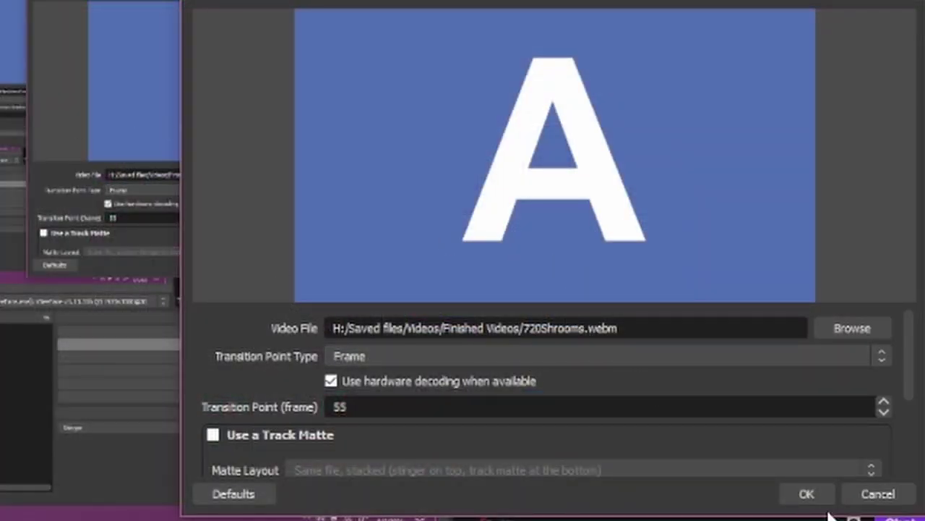
pyautogui.click(807, 494)
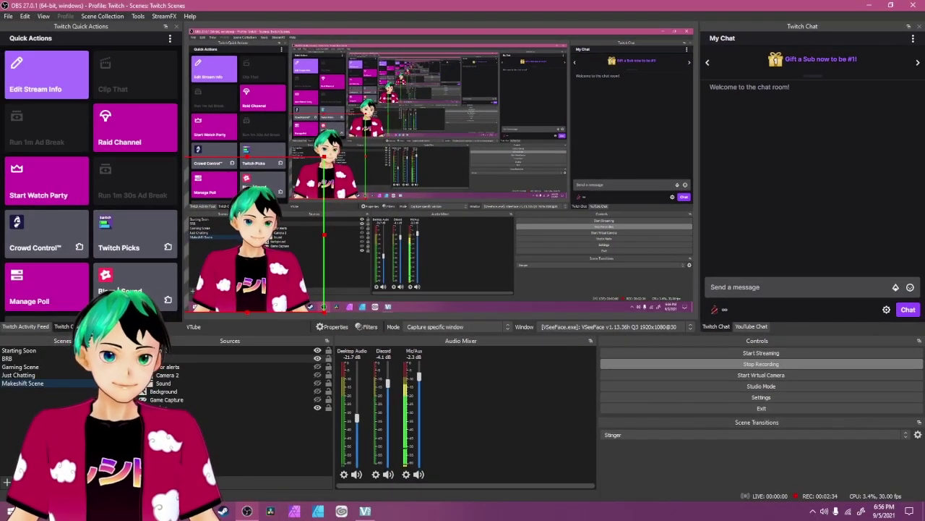
pyautogui.click(75, 374)
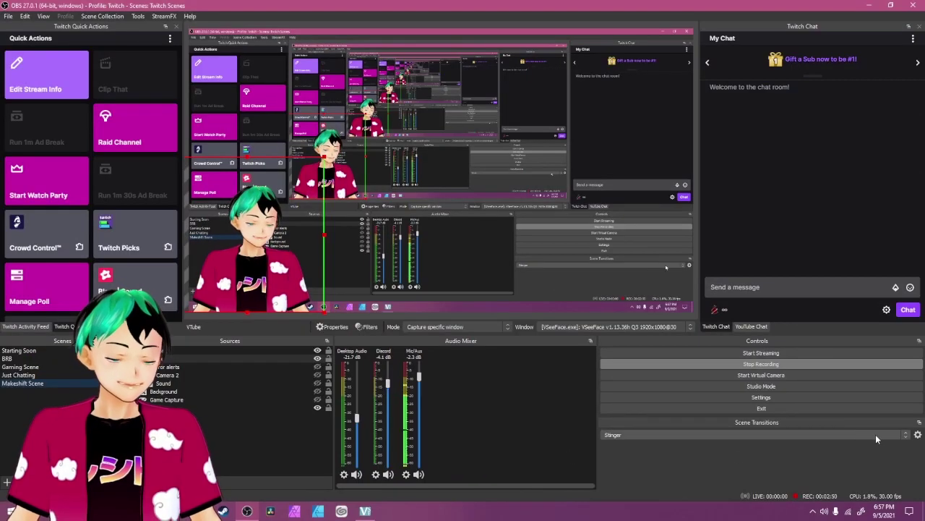
# Reopen the Stinger transition's properties and set its transition point to frame 100
pyautogui.click(917, 436)
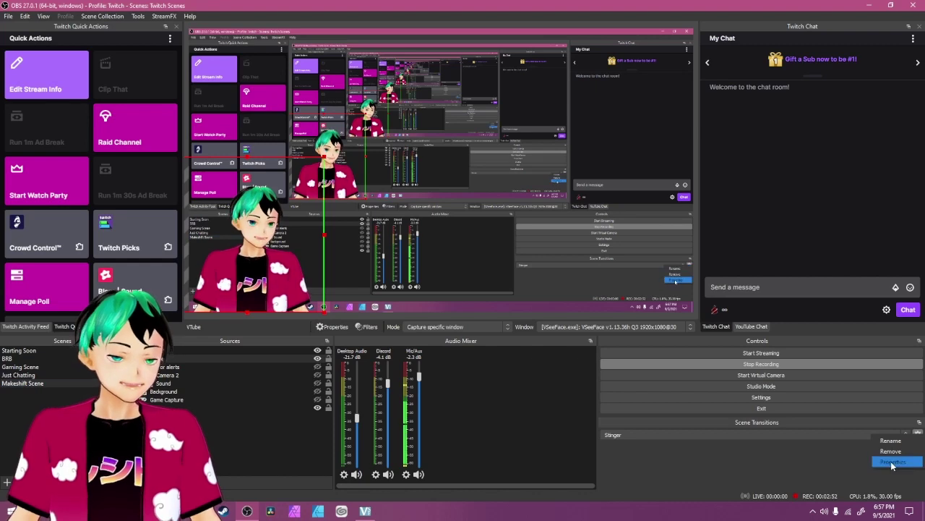
pyautogui.click(900, 459)
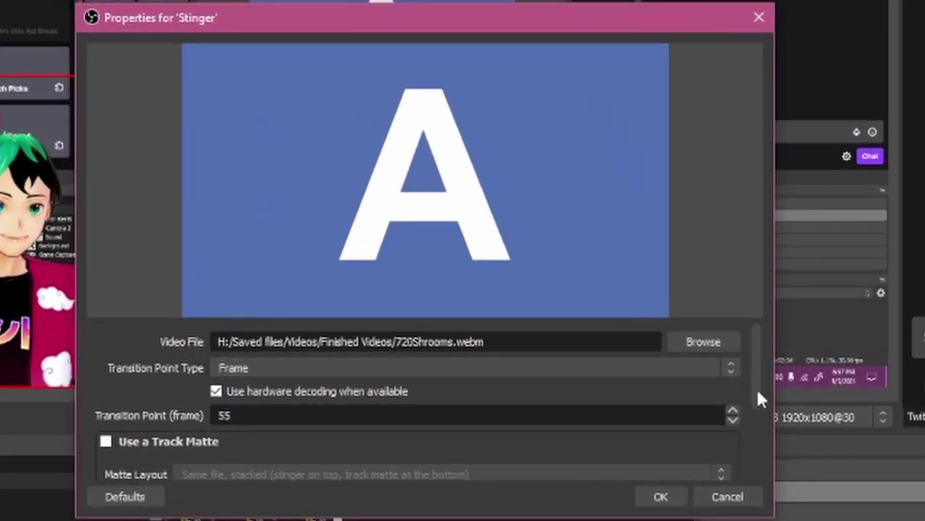
pyautogui.moveTo(758, 383); pyautogui.dragTo(756, 409)
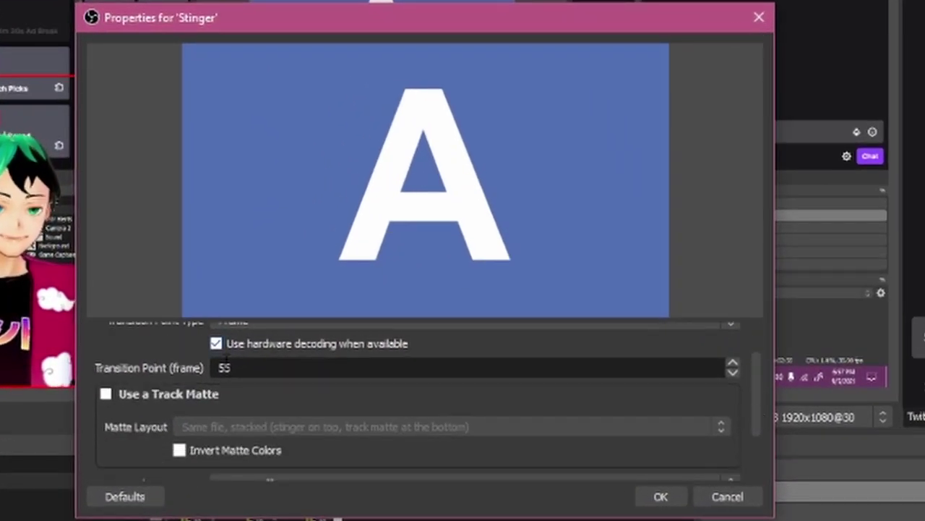
pyautogui.scroll(1, 128, 382)
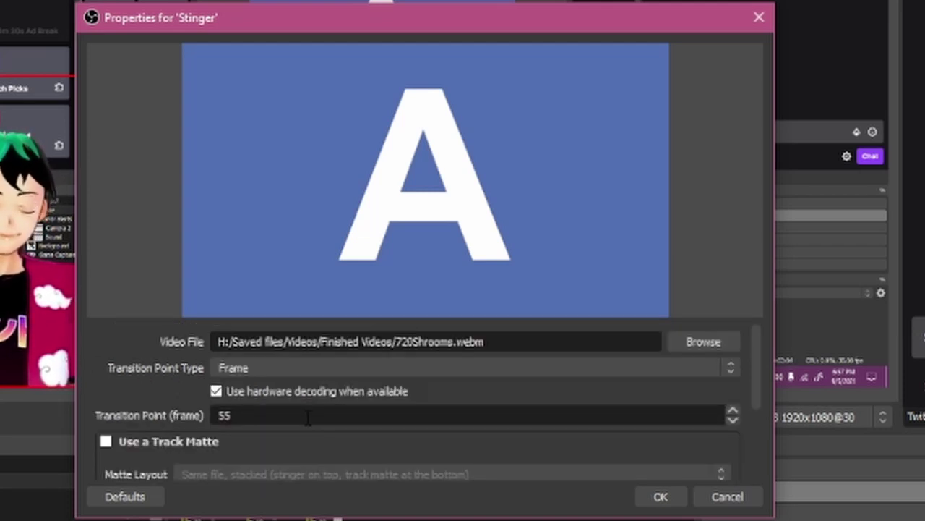
pyautogui.click(250, 420)
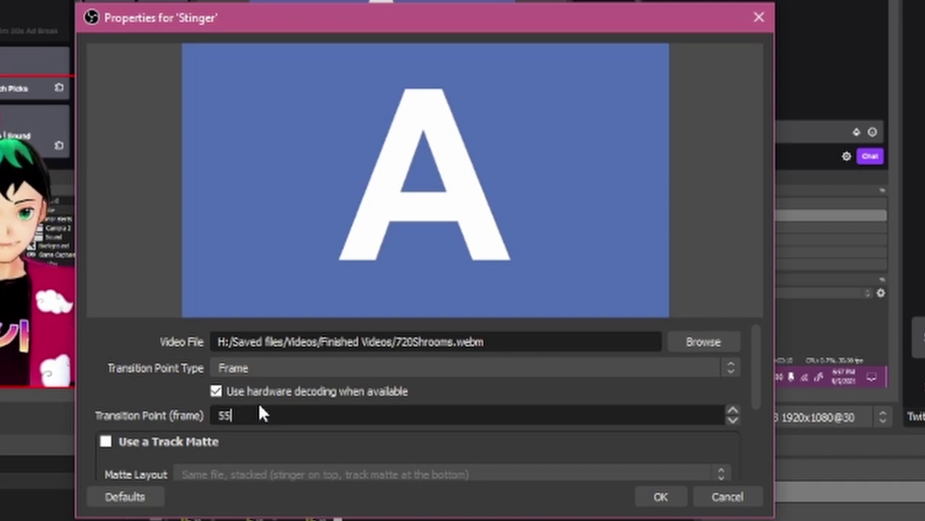
pyautogui.press('BackSpace')
pyautogui.press('BackSpace')
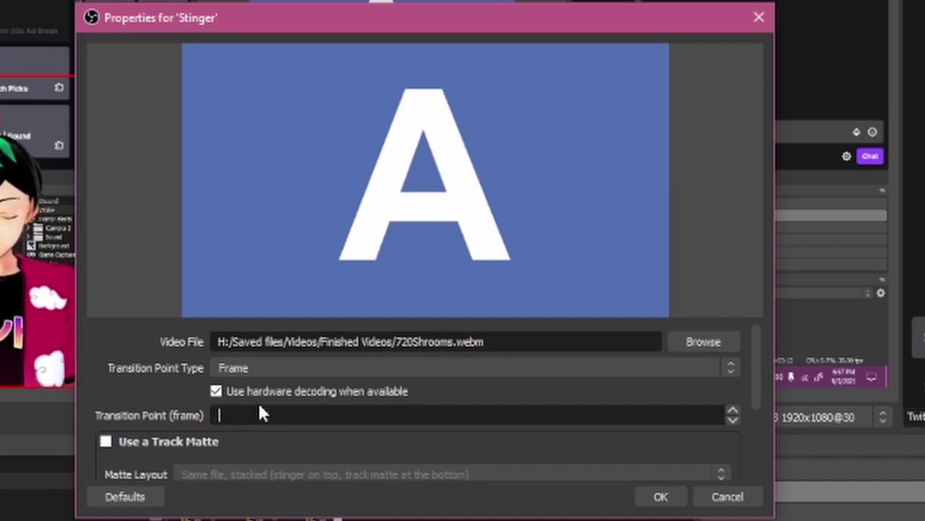
pyautogui.write('100')
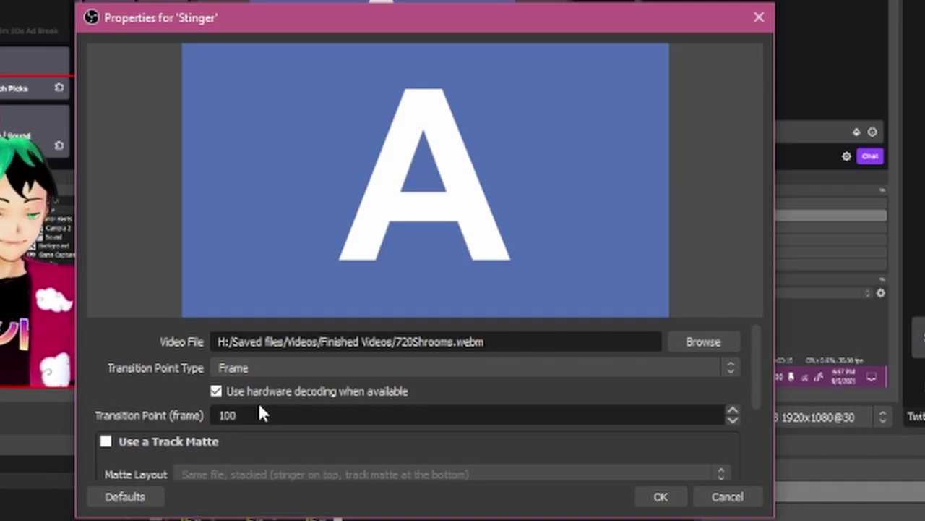
# Preview the Stinger transition within its properties
pyautogui.moveTo(761, 378); pyautogui.dragTo(753, 413)
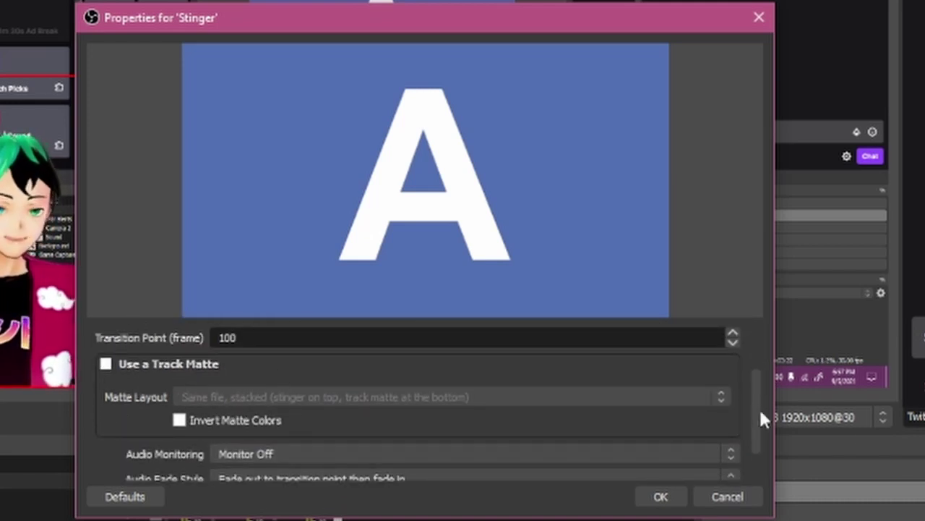
pyautogui.moveTo(760, 417); pyautogui.dragTo(766, 459)
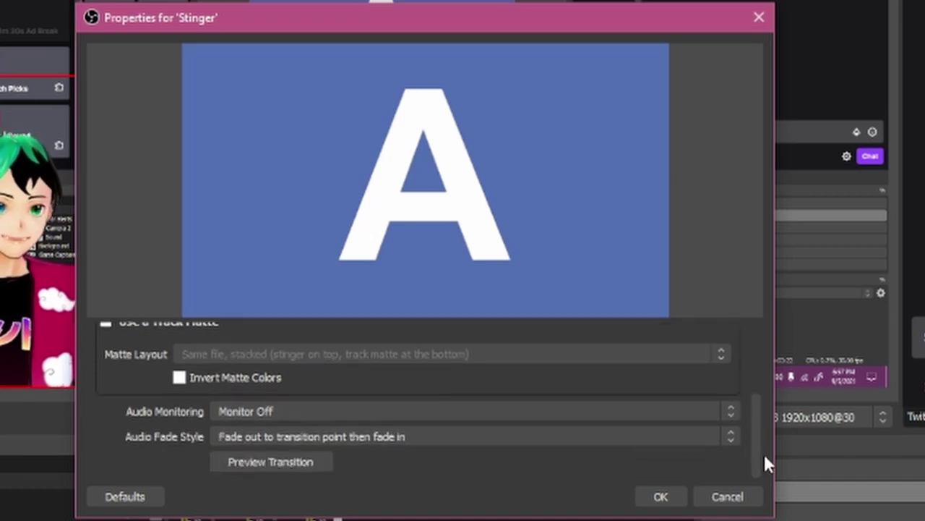
pyautogui.click(279, 458)
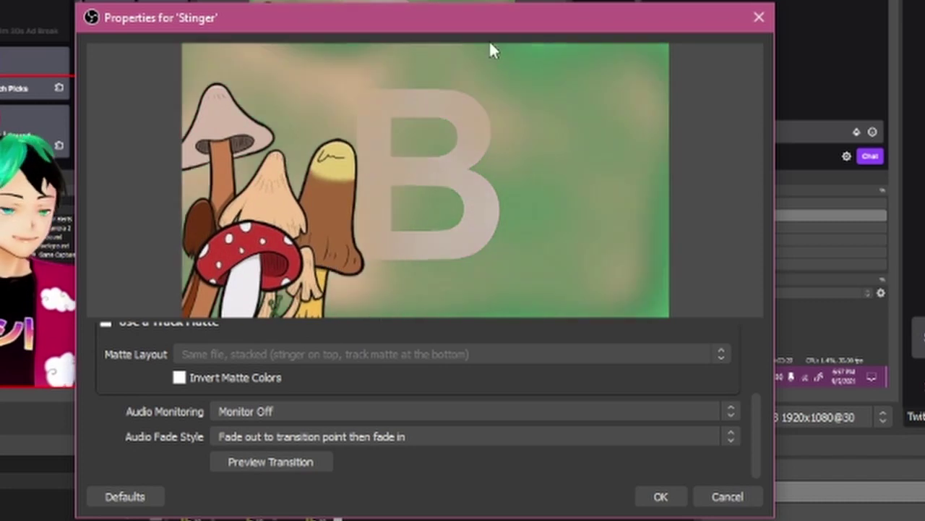
# Set the Stinger's transition point to frame 193 and preview the transition again
pyautogui.scroll(3, 352, 415)
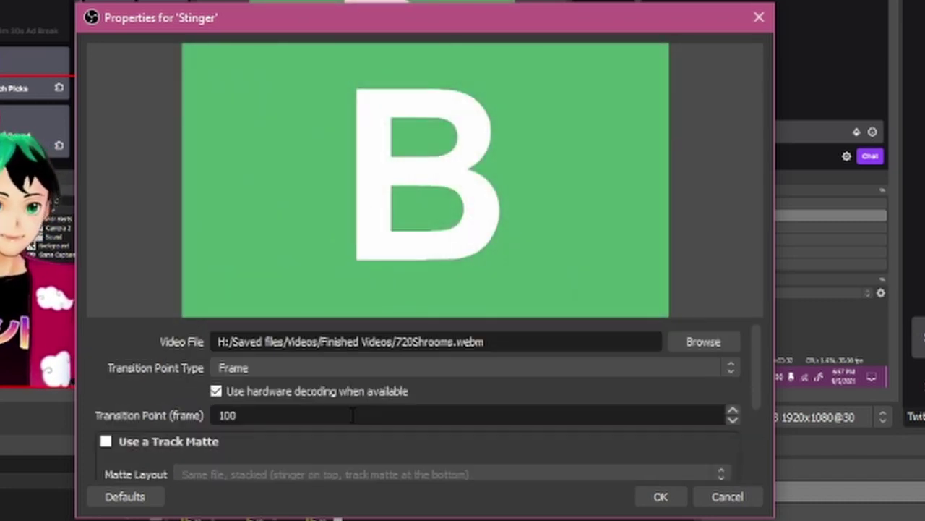
pyautogui.doubleClick(272, 418)
pyautogui.write('193')
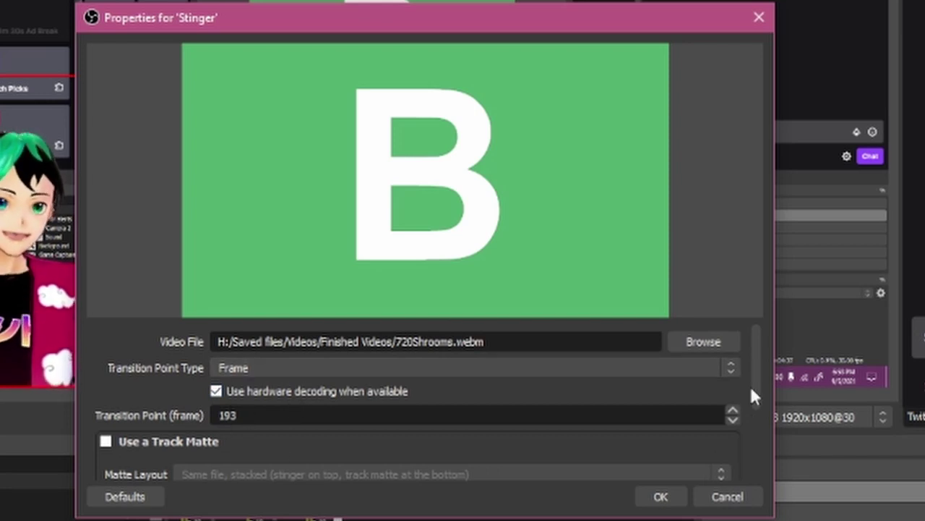
pyautogui.scroll(-3, 749, 395)
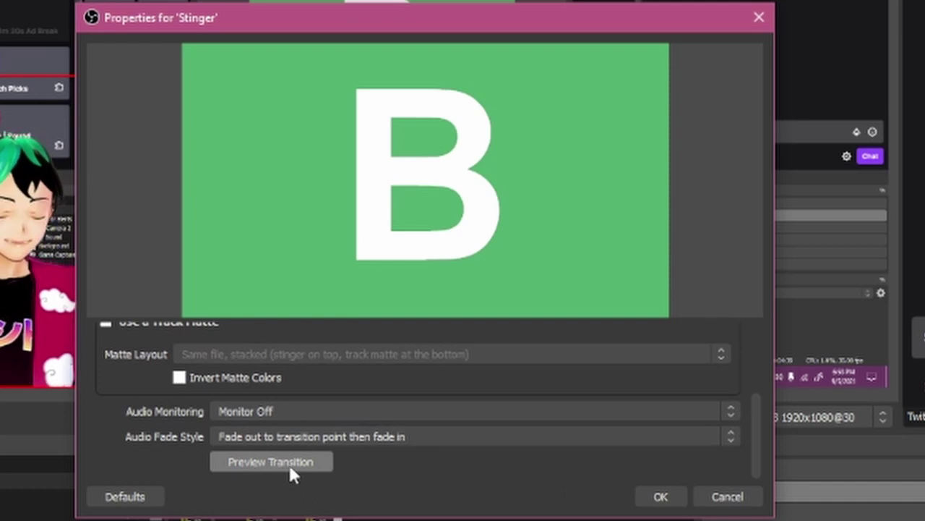
pyautogui.click(291, 466)
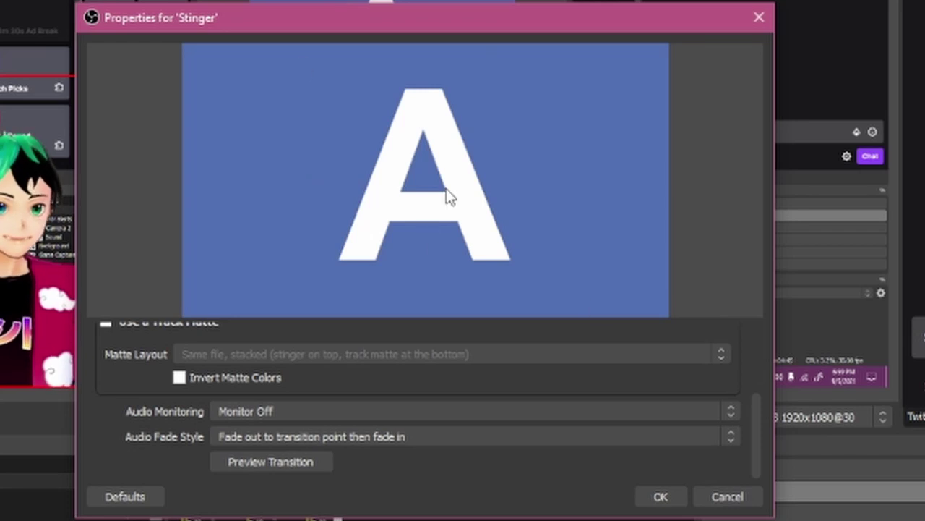
# Apply the Stinger properties and test the transition by switching scenes
pyautogui.moveTo(751, 438); pyautogui.dragTo(775, 341)
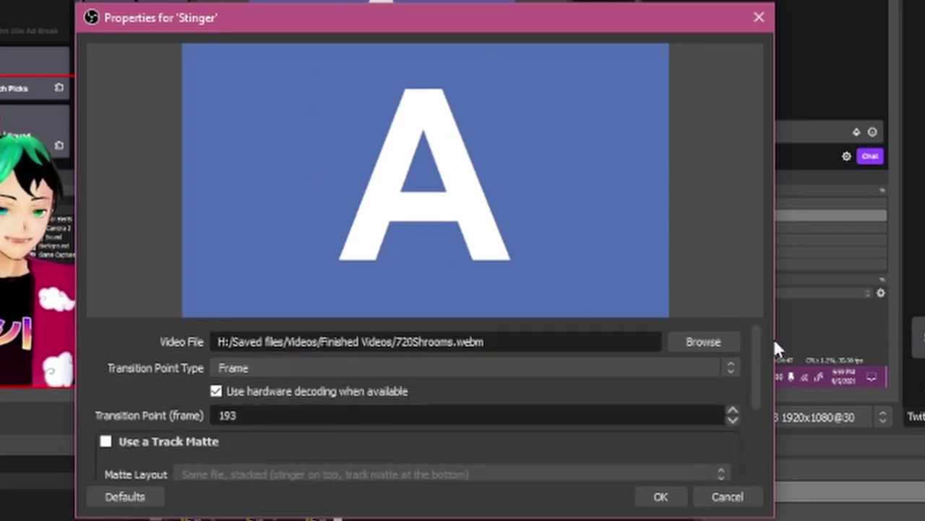
pyautogui.click(659, 496)
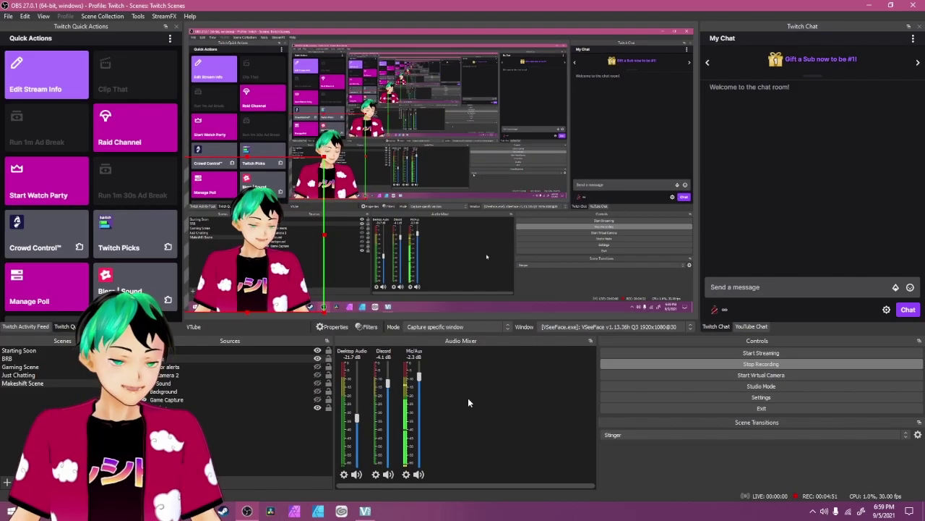
pyautogui.click(82, 382)
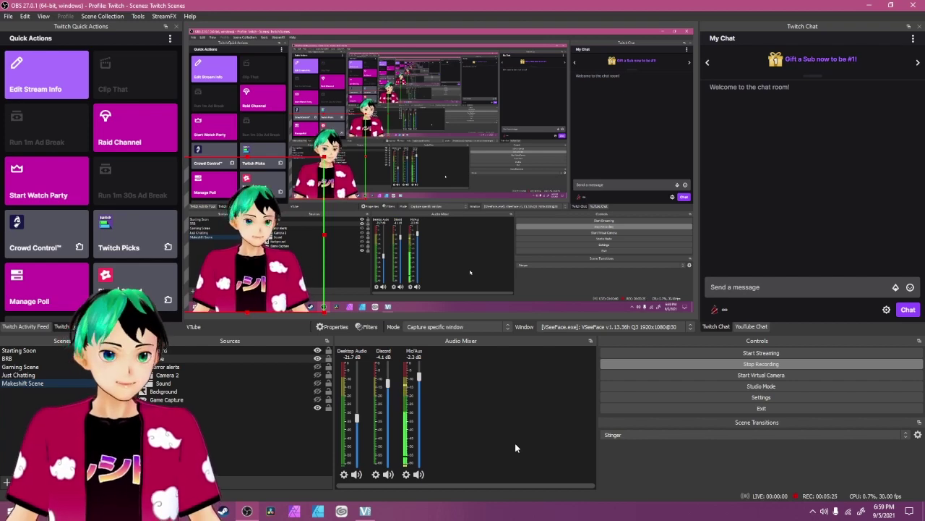
# Replace the Stinger transition's video file with trans.webm from the Finished Videos folder
pyautogui.click(919, 434)
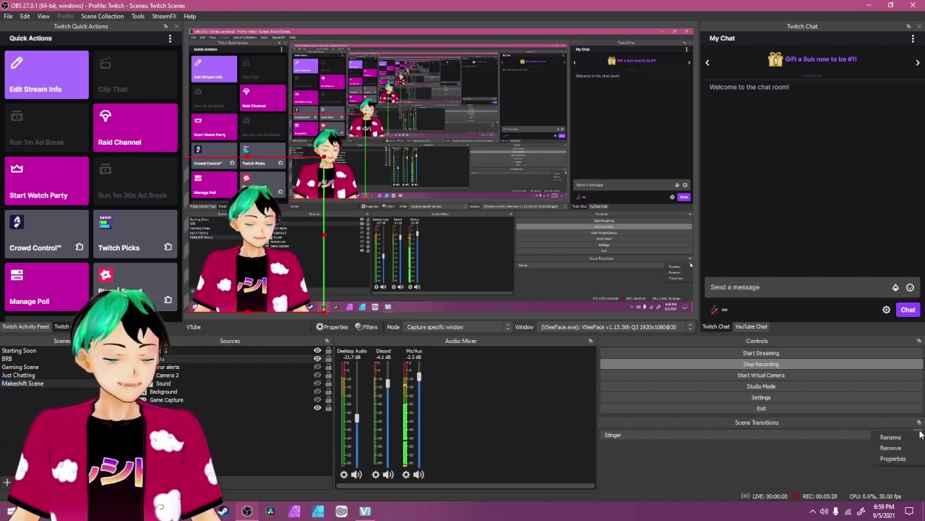
pyautogui.click(906, 458)
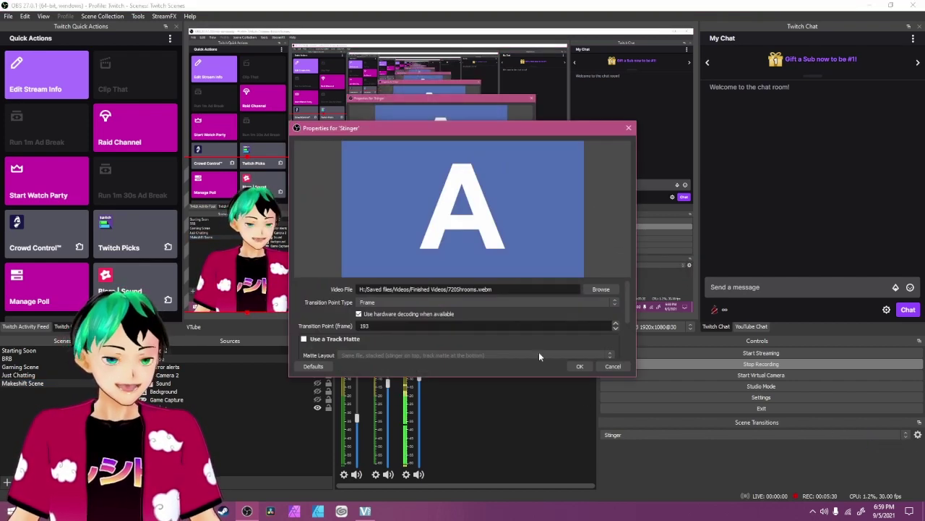
pyautogui.click(603, 289)
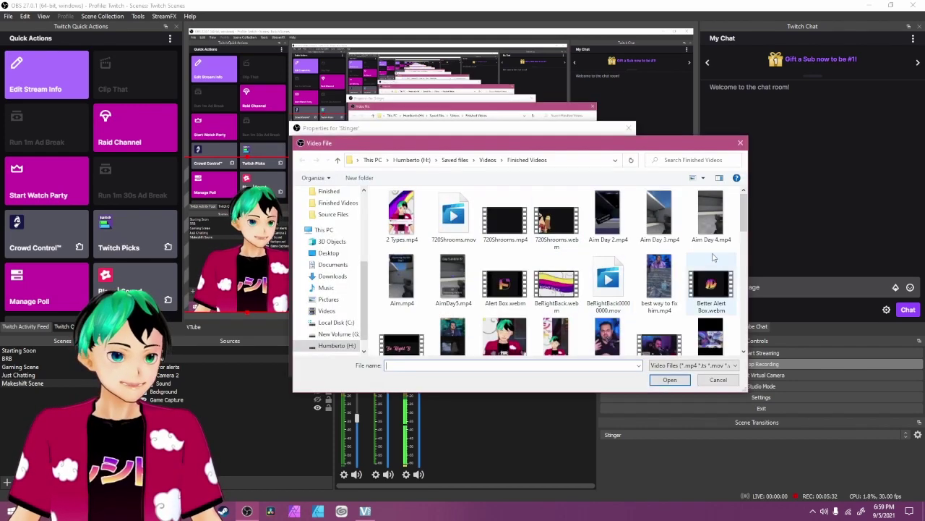
pyautogui.moveTo(744, 219); pyautogui.dragTo(744, 224)
pyautogui.doubleClick(466, 336)
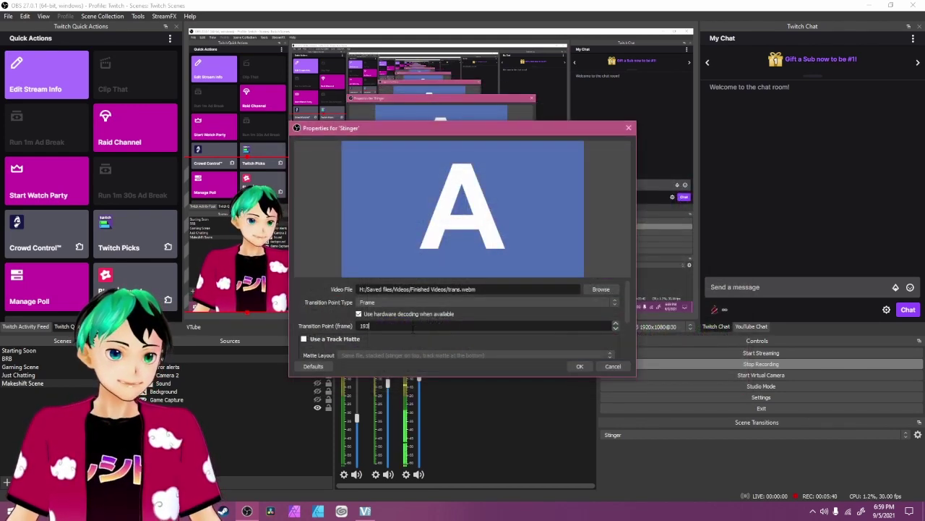
# Set the transition point to frame 55, apply the properties, and test the stinger by switching to the Just Chatting scene
pyautogui.write('55')
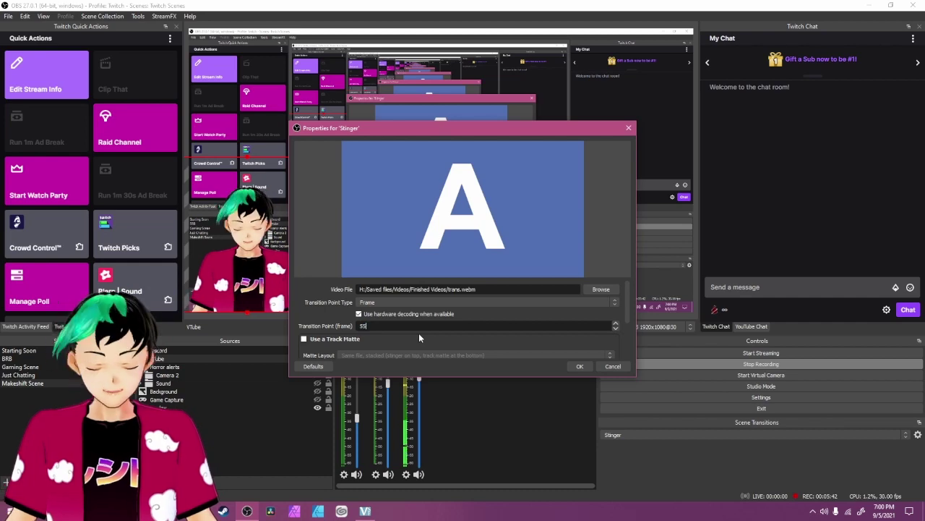
pyautogui.press('Return')
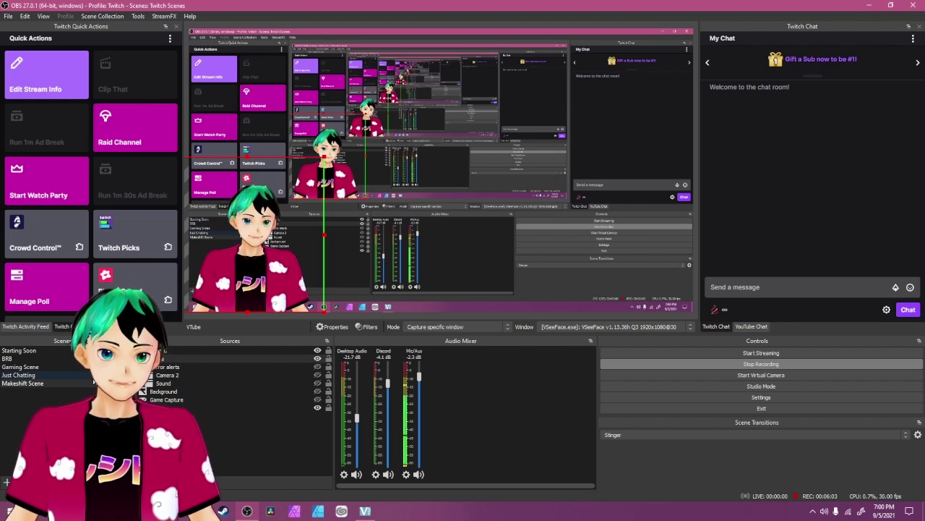
pyautogui.click(92, 375)
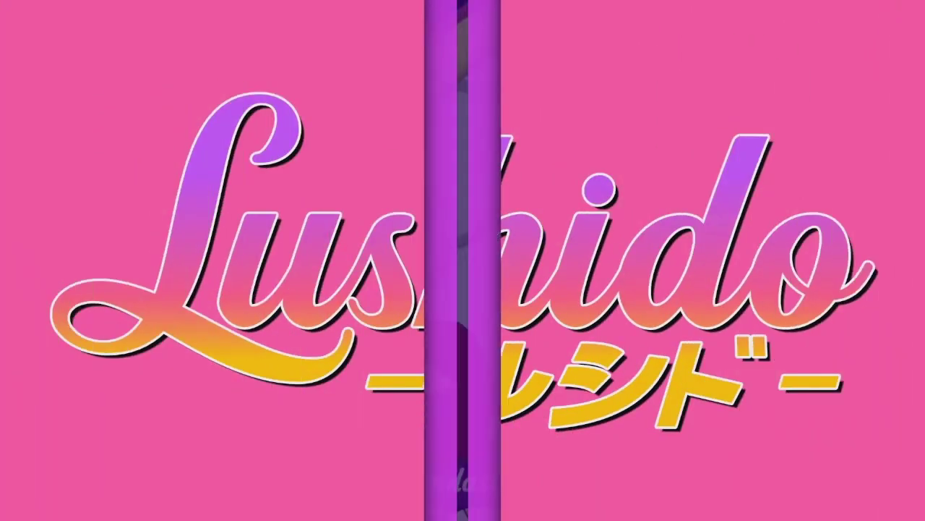